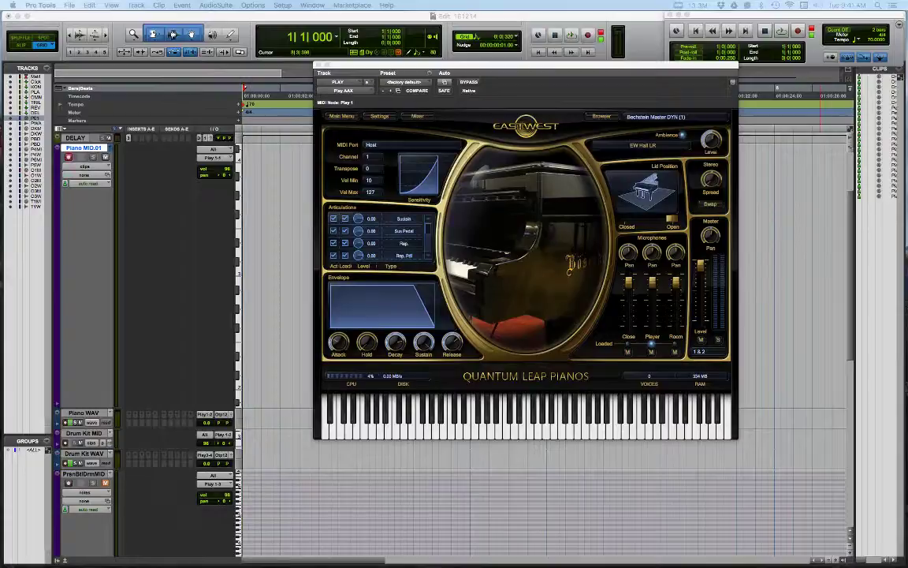
Switch to Chrome, show the picture open in its window and move that window off screen
{"action": "key", "text": "super+Tab"}
{"action": "left_click_drag", "start_coordinate": [606, 205], "coordinate": [482, 130]}
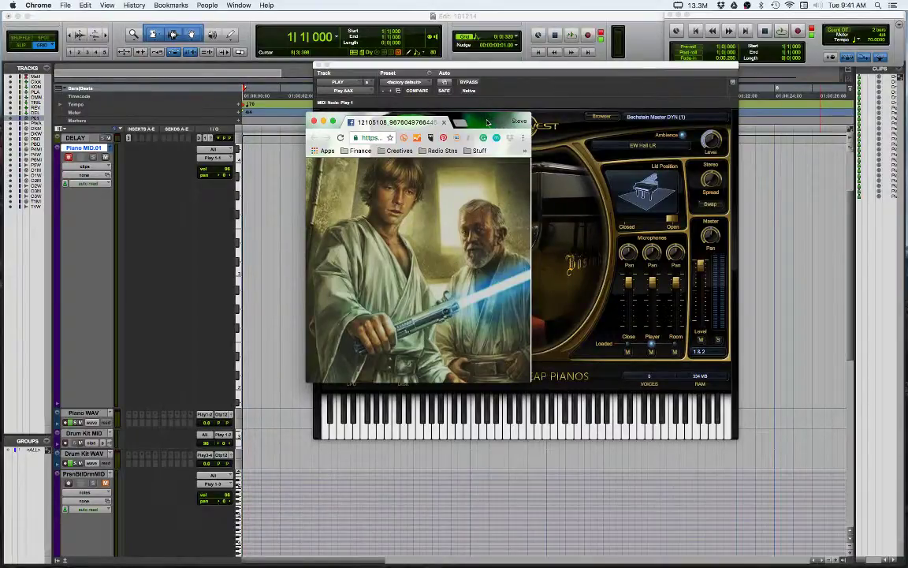
{"action": "left_click_drag", "start_coordinate": [487, 122], "coordinate": [907, 118]}
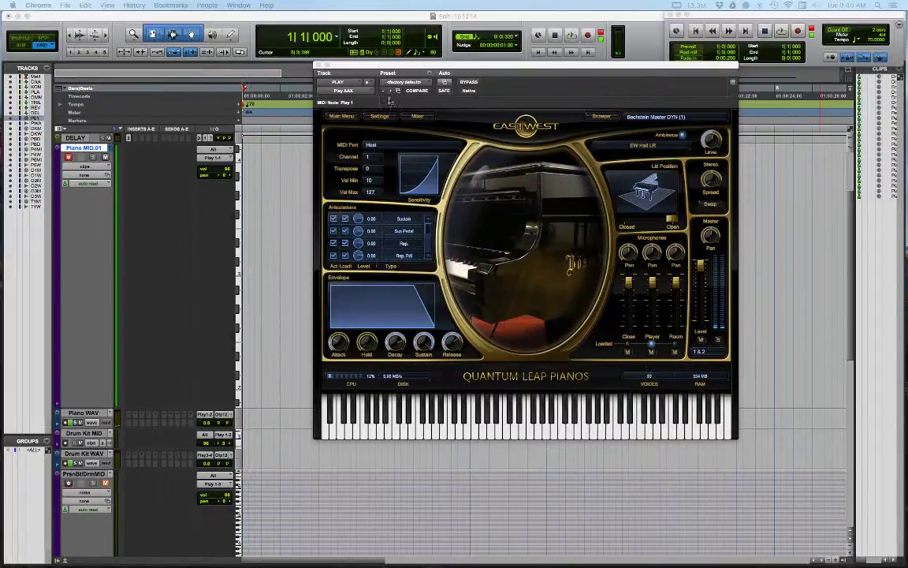
Uncover the piano track and record a performance on Piano MID.01 from bar 1 until just after bar 14
{"action": "left_click_drag", "start_coordinate": [391, 67], "coordinate": [346, 308]}
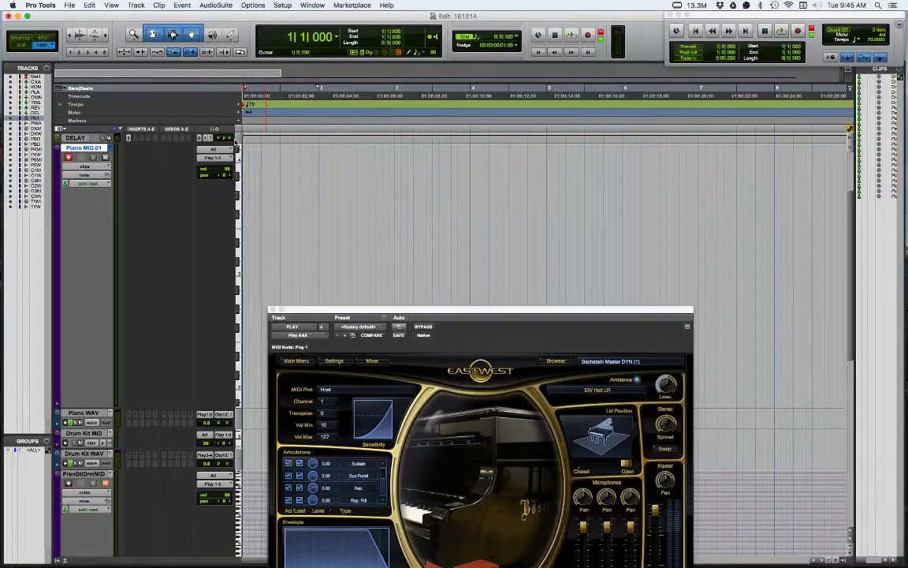
{"action": "key", "text": "F12"}
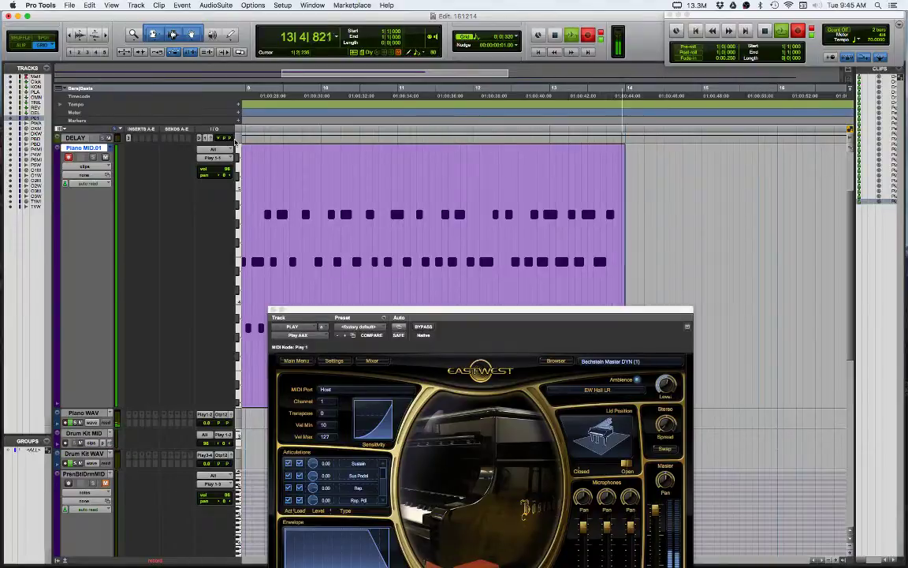
{"action": "key", "text": "space"}
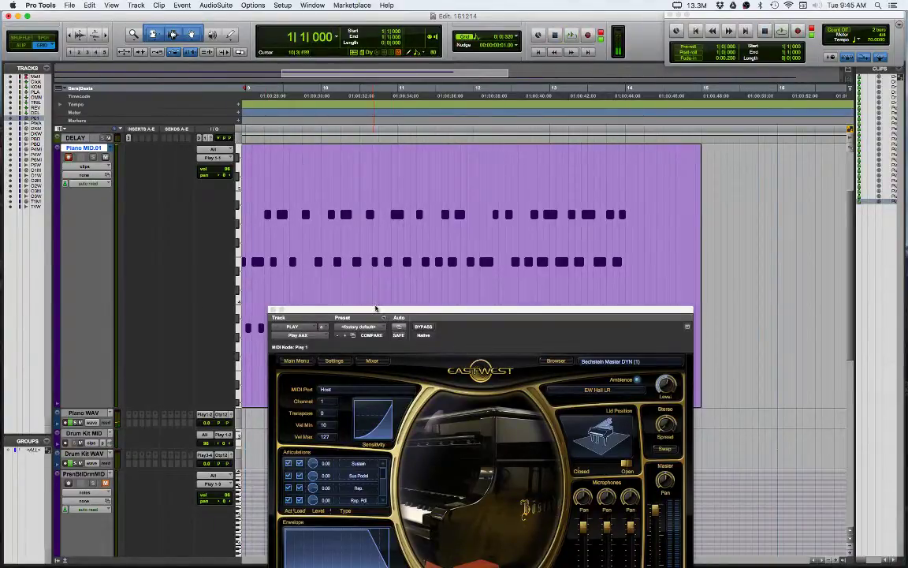
Quantize the recorded piano clip's note starts to the 1/8 note triplet grid at 87% strength, preserving note durations
{"action": "left_click_drag", "start_coordinate": [376, 312], "coordinate": [906, 229]}
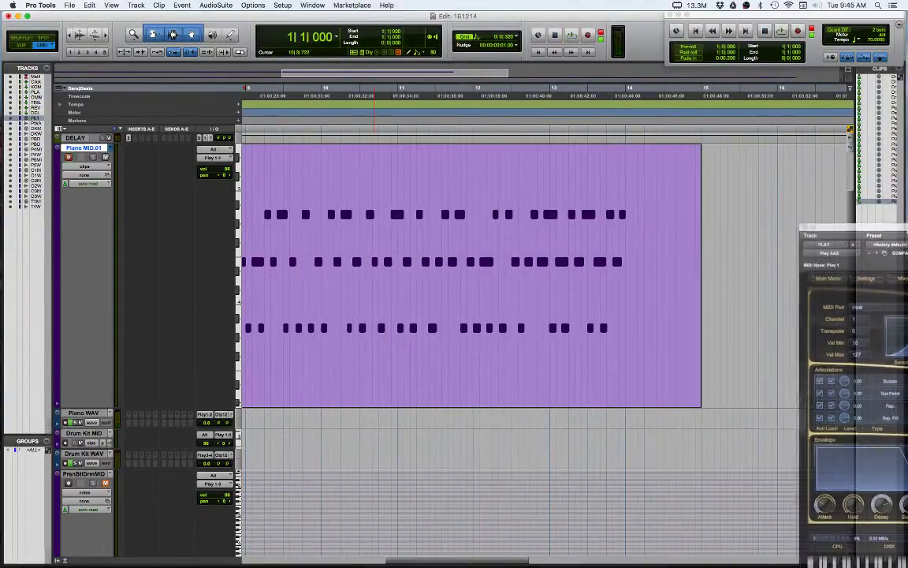
{"action": "left_click", "coordinate": [339, 378]}
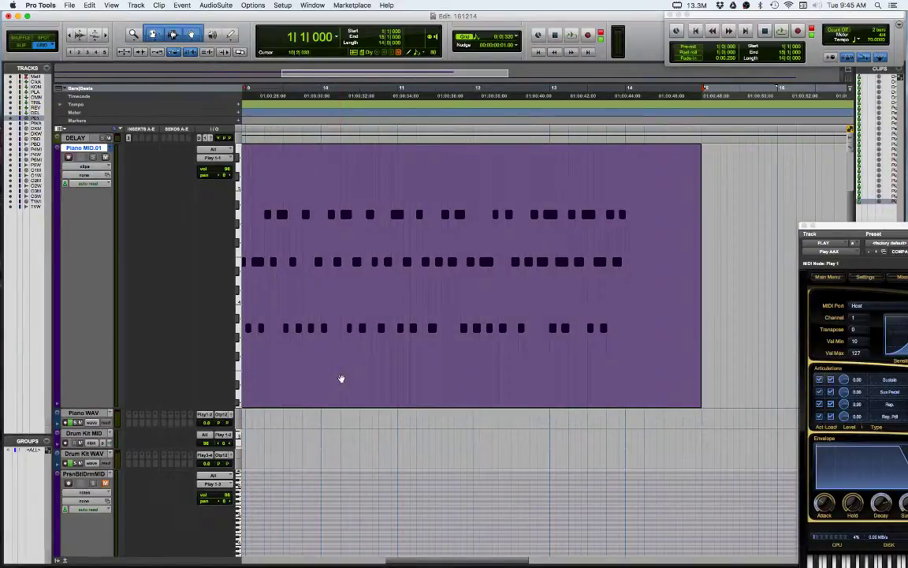
{"action": "key", "text": "alt+0"}
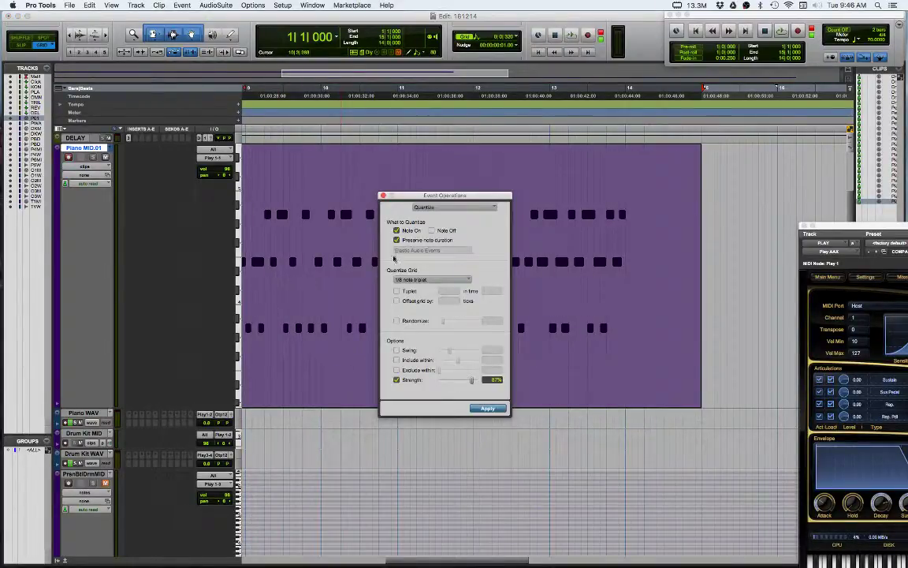
{"action": "left_click", "coordinate": [408, 280]}
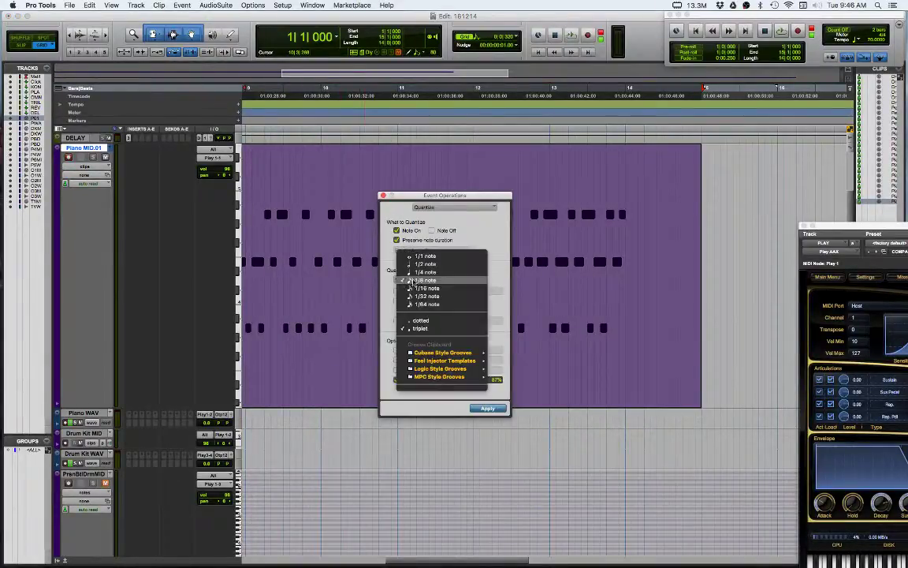
{"action": "left_click", "coordinate": [487, 401]}
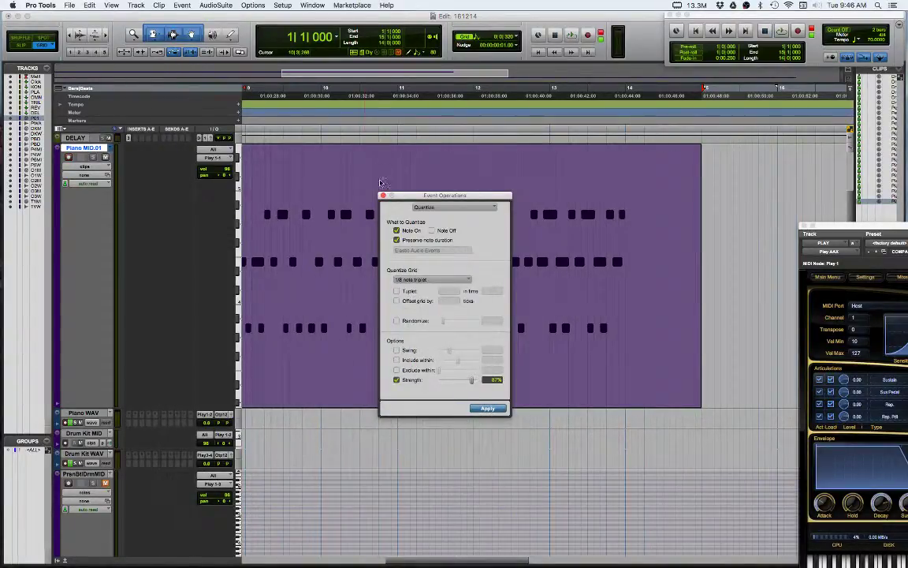
{"action": "left_click", "coordinate": [383, 196]}
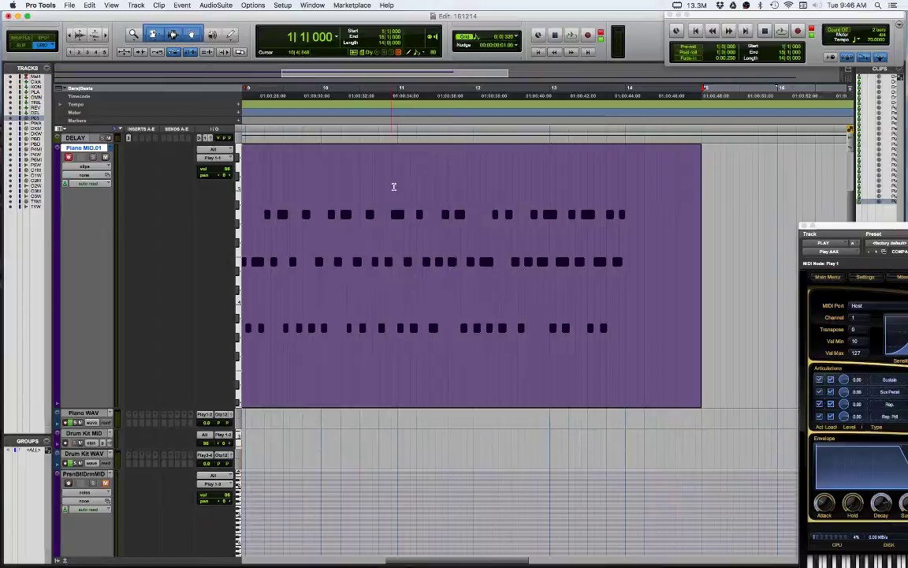
Split the piano clip at bar 14 and delete the piece after the split
{"action": "left_click", "coordinate": [626, 182]}
{"action": "key", "text": "super+e"}
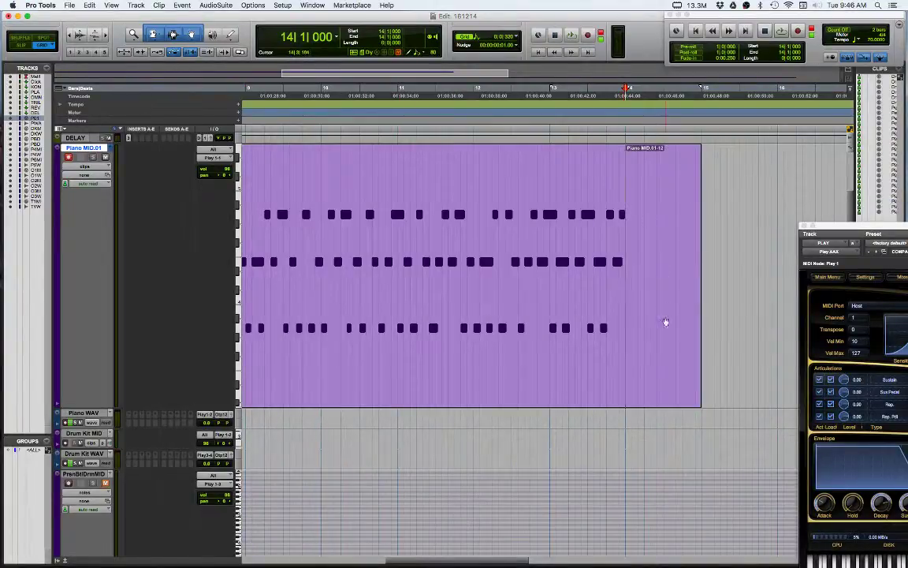
{"action": "left_click", "coordinate": [669, 346]}
{"action": "key", "text": "Delete"}
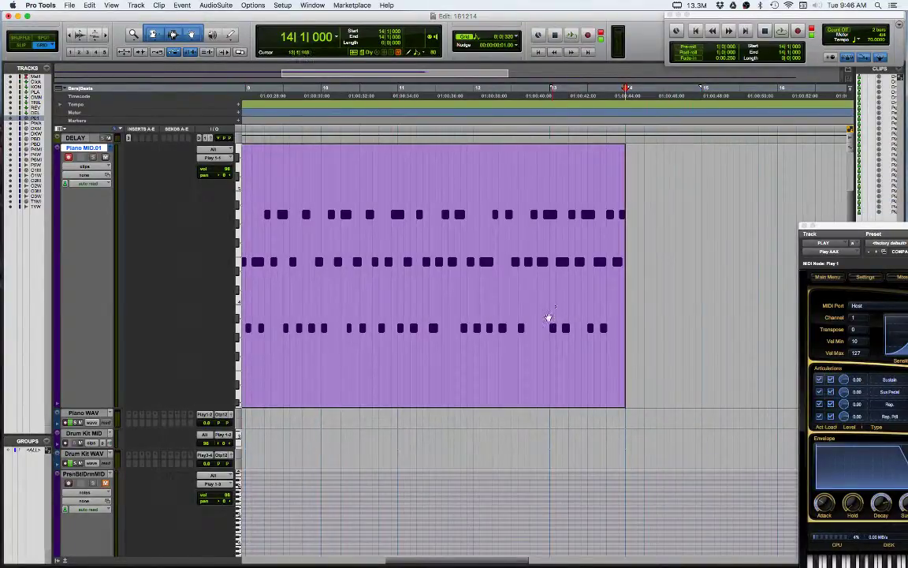
Split the piano clip at bar 2 and delete the empty first bar
{"action": "scroll", "coordinate": [548, 318], "scroll_direction": "right", "scroll_amount": 10}
{"action": "scroll", "coordinate": [547, 319], "scroll_direction": "left", "scroll_amount": 10}
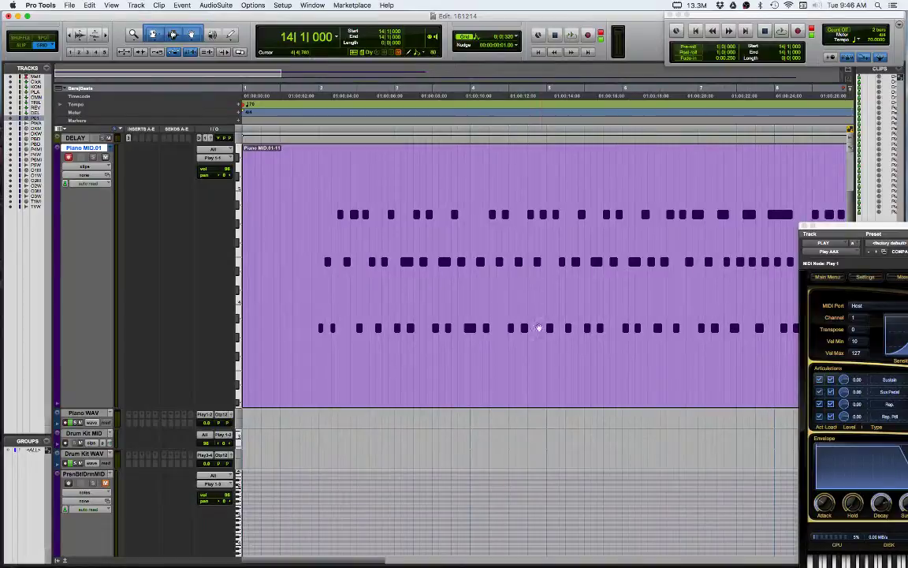
{"action": "left_click", "coordinate": [318, 174]}
{"action": "key", "text": "super+e"}
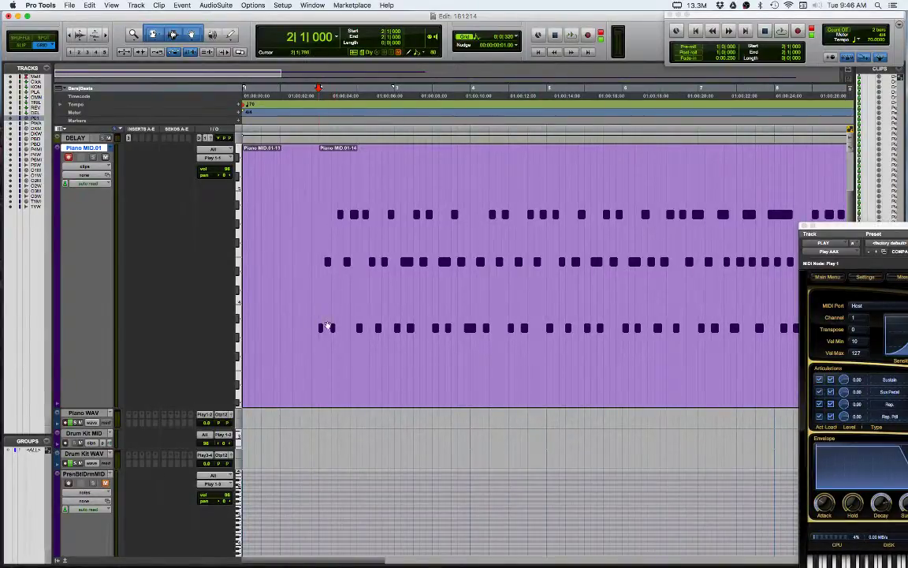
{"action": "left_click", "coordinate": [278, 345]}
{"action": "key", "text": "Delete"}
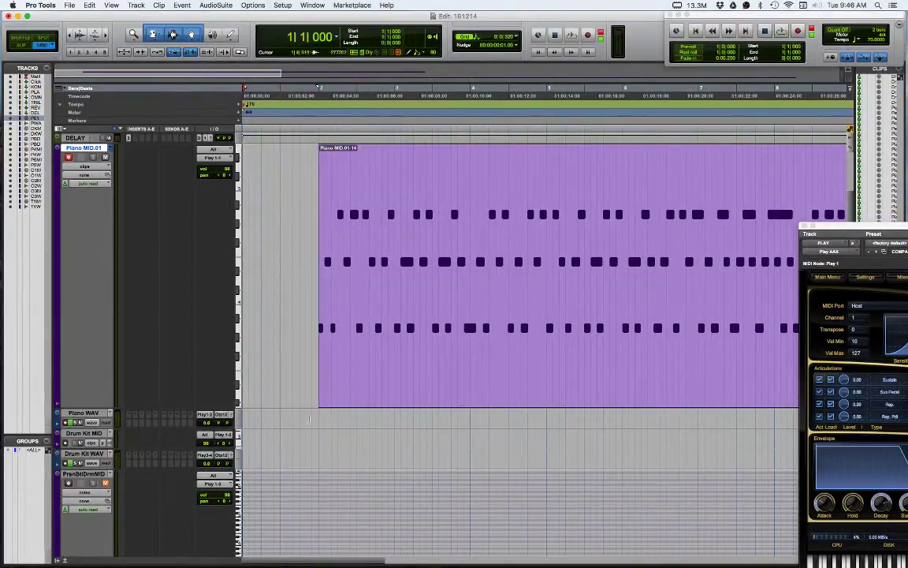
Show the piano track's sustain lane and raise sustain to 127 from just before bar 2 to the clip's end
{"action": "left_click", "coordinate": [60, 407]}
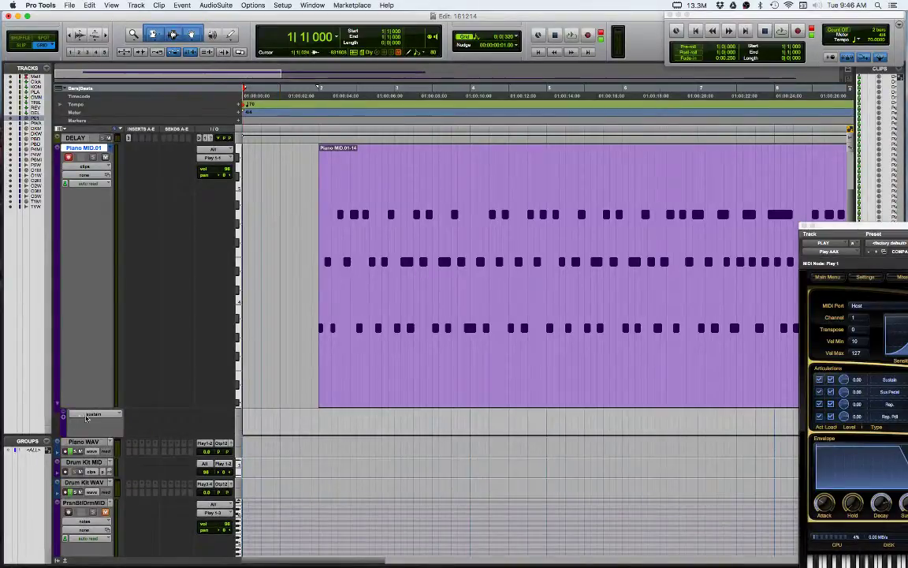
{"action": "left_click", "coordinate": [358, 401]}
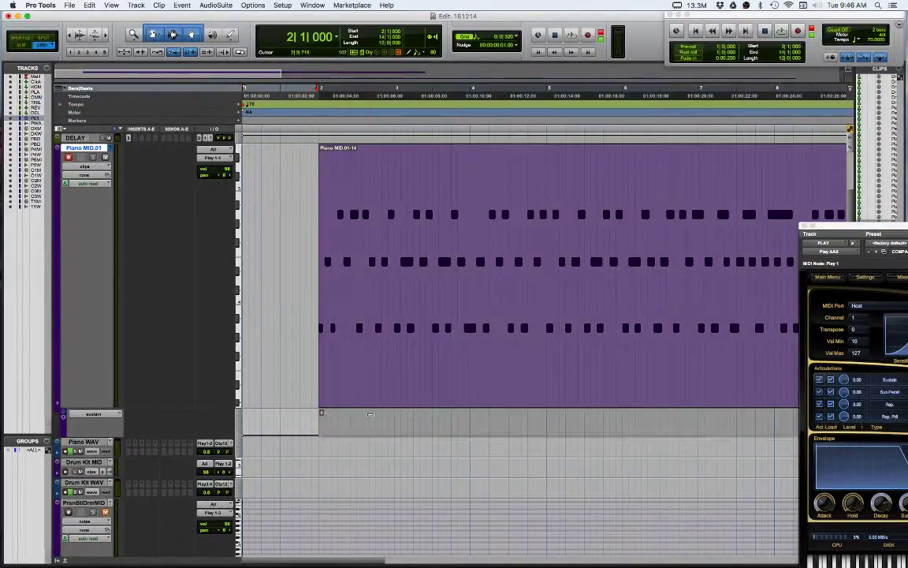
{"action": "mouse_move", "coordinate": [371, 413]}
{"action": "left_mouse_down"}
{"action": "mouse_move", "coordinate": [371, 432]}
{"action": "mouse_move", "coordinate": [403, 389]}
{"action": "left_mouse_up"}
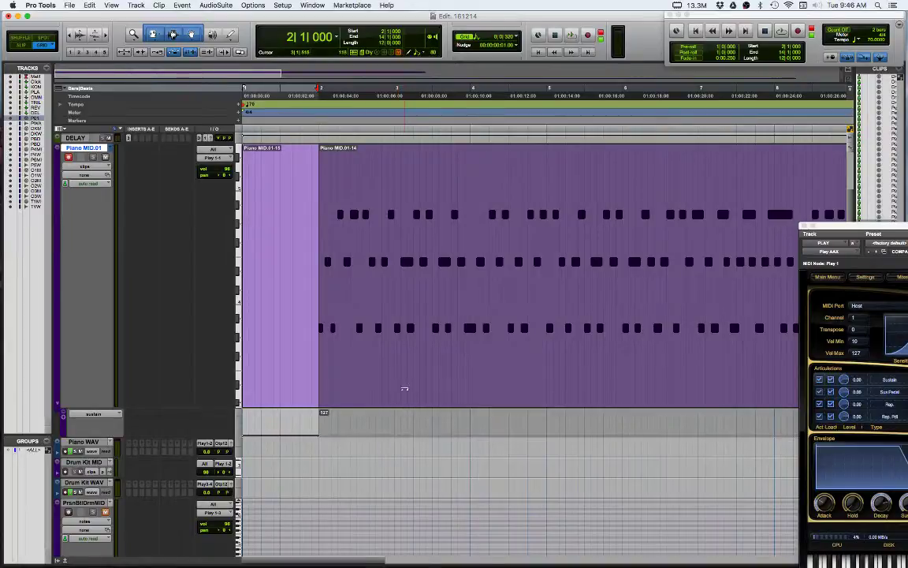
{"action": "left_click_drag", "start_coordinate": [407, 256], "coordinate": [344, 391]}
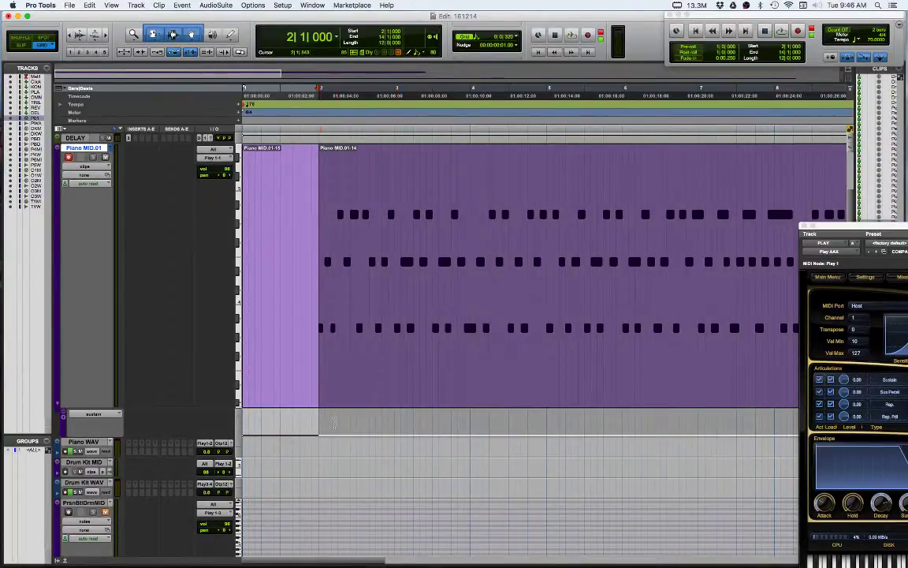
{"action": "left_click_drag", "start_coordinate": [333, 423], "coordinate": [336, 371]}
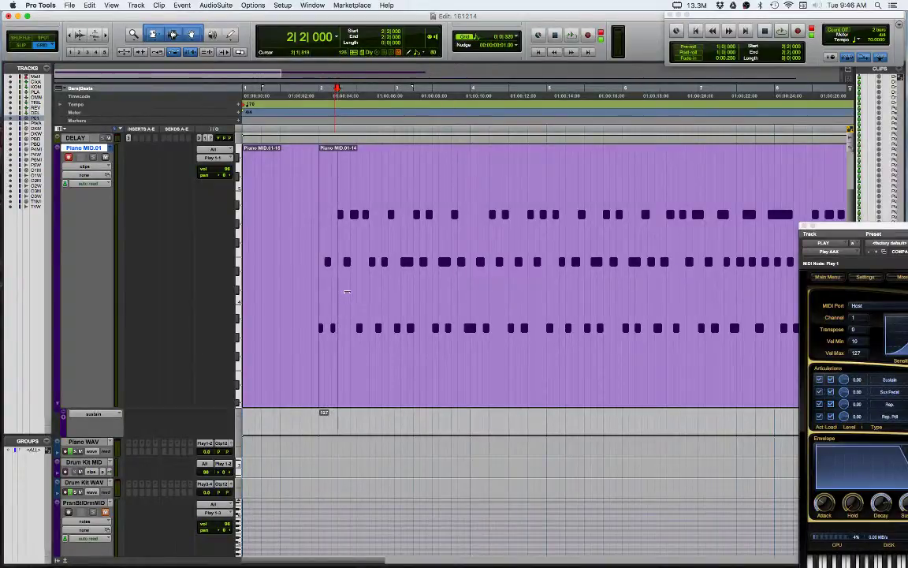
{"action": "left_click", "coordinate": [318, 433]}
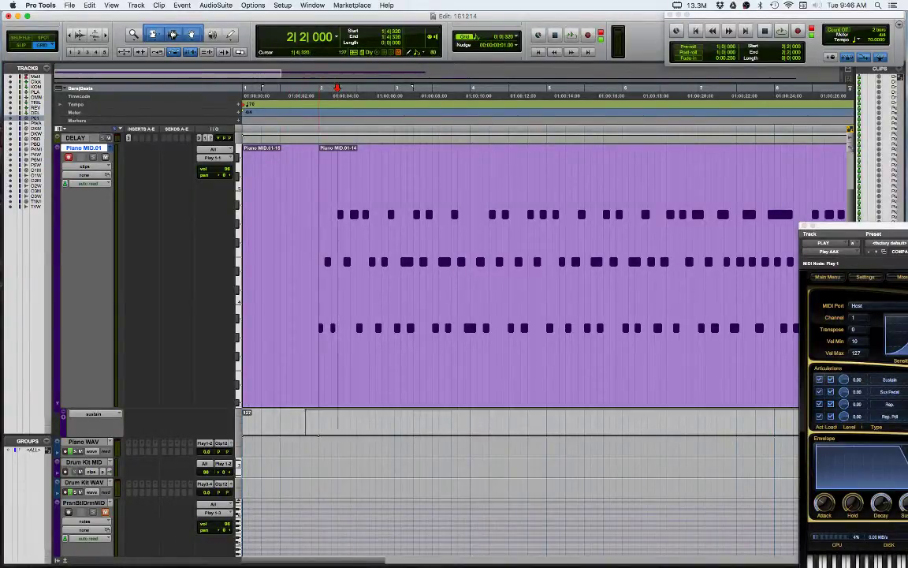
{"action": "left_click", "coordinate": [311, 389]}
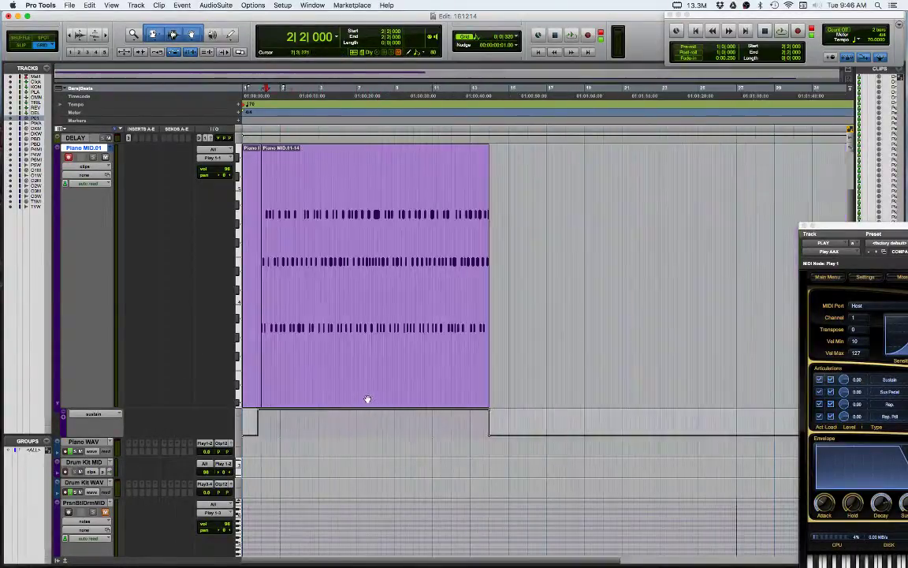
Place a copy of the piano clip starting at bar 2 directly after it, at bar 14
{"action": "key", "text": "super+bracketleft"}
{"action": "key", "text": "super+bracketleft"}
{"action": "left_click", "coordinate": [366, 399]}
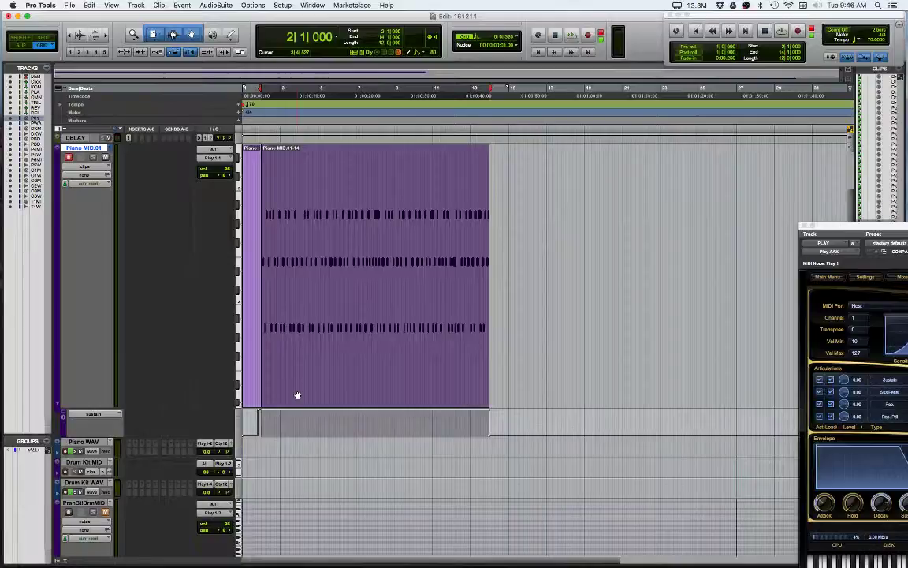
{"action": "left_click_drag", "start_coordinate": [297, 395], "coordinate": [524, 368]}
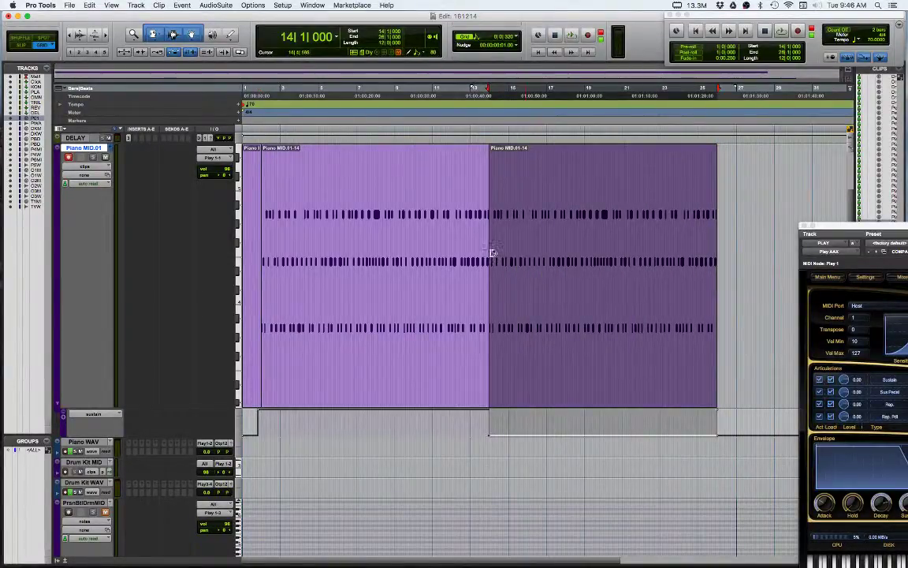
Play across the join of the two clips from 13|3|320 and extend the raised sustain through the copied clip
{"action": "left_click", "coordinate": [481, 195]}
{"action": "key", "text": "space"}
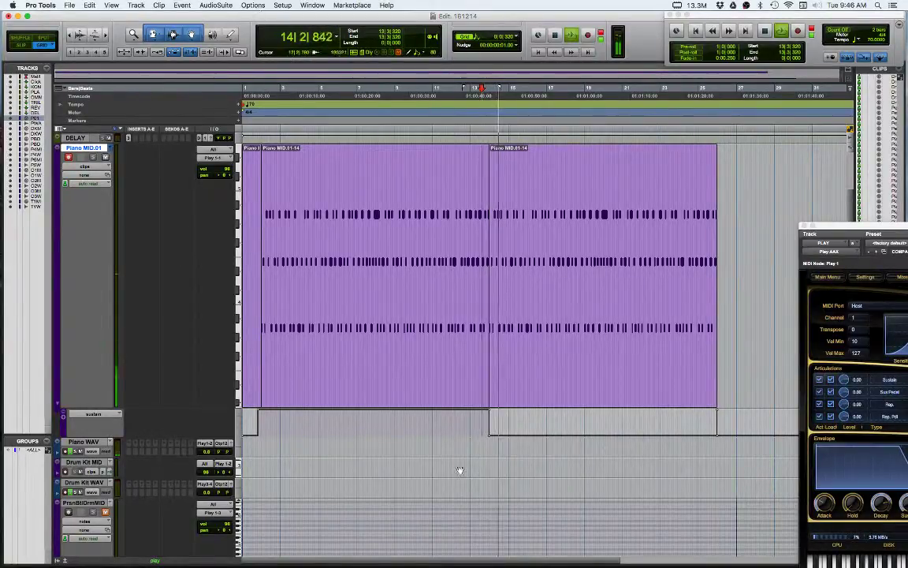
{"action": "key", "text": "space"}
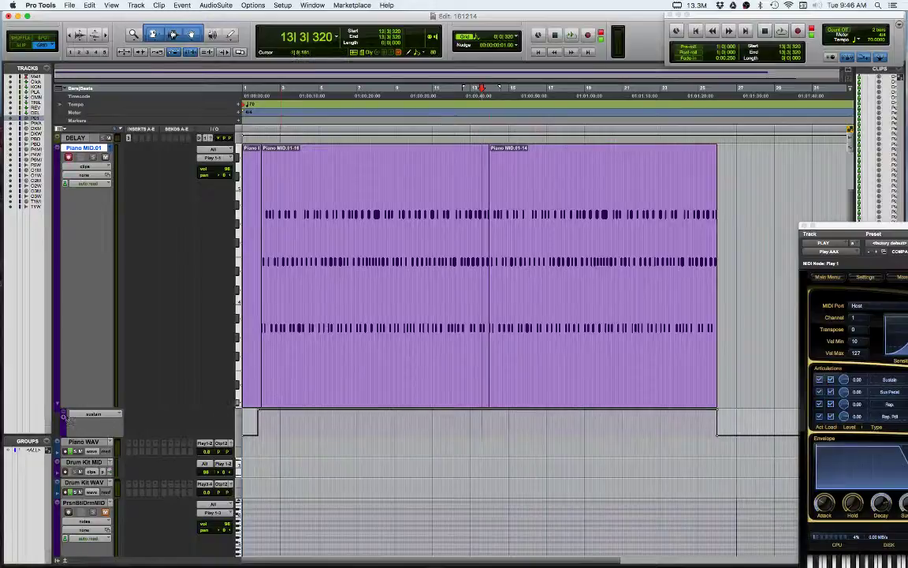
Play the piano part from 1|4|000 past bar 14 with the instrument window in view, and select the clip starting at bar 2
{"action": "left_click", "coordinate": [260, 169]}
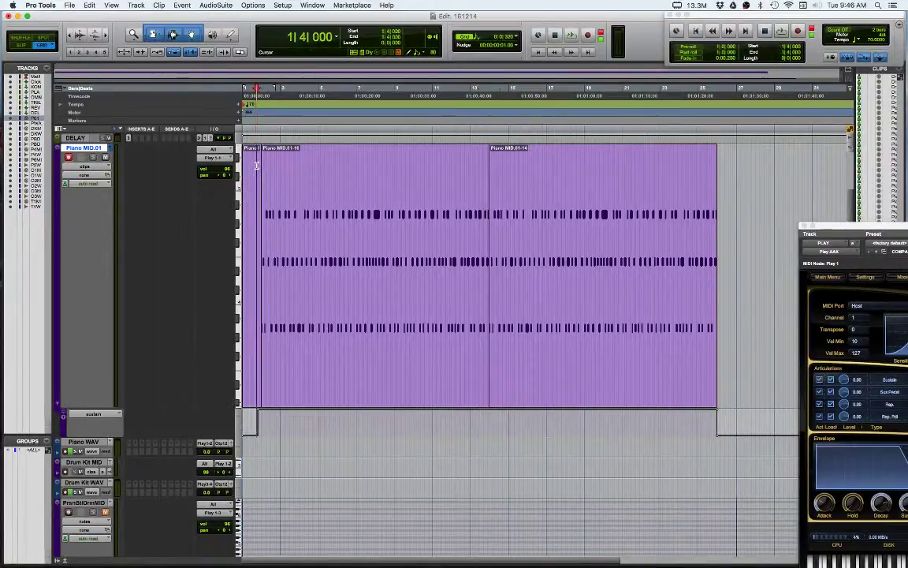
{"action": "key", "text": "space"}
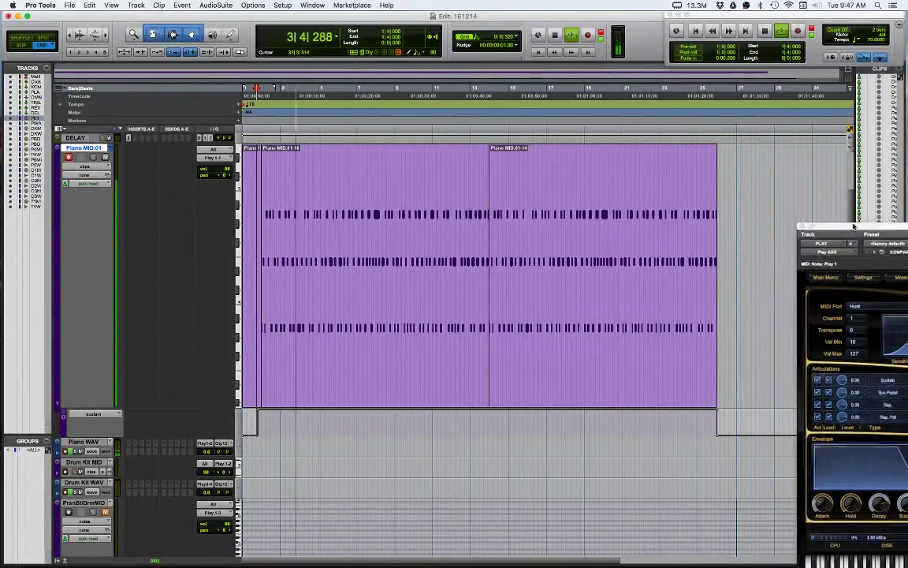
{"action": "left_click_drag", "start_coordinate": [857, 228], "coordinate": [395, 20]}
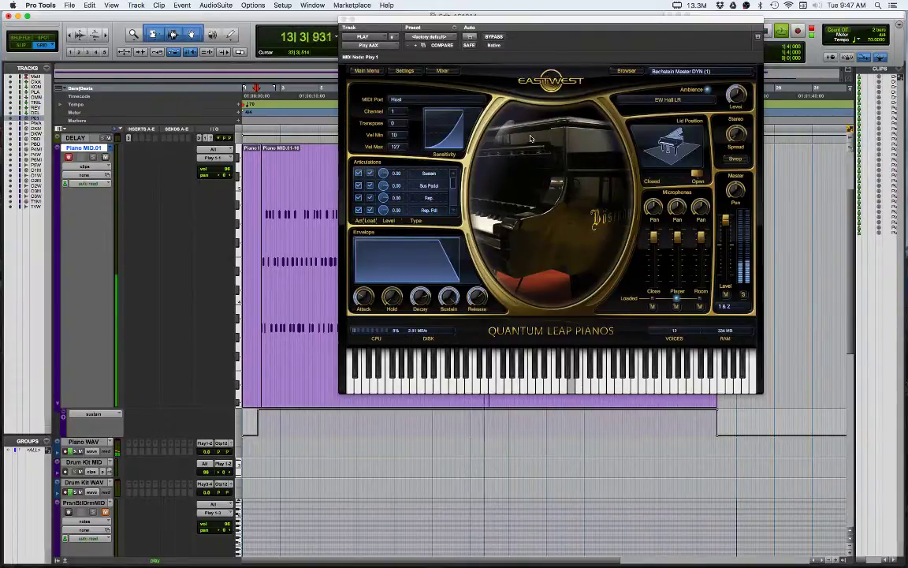
{"action": "left_click_drag", "start_coordinate": [507, 21], "coordinate": [414, 365]}
{"action": "left_click", "coordinate": [423, 331]}
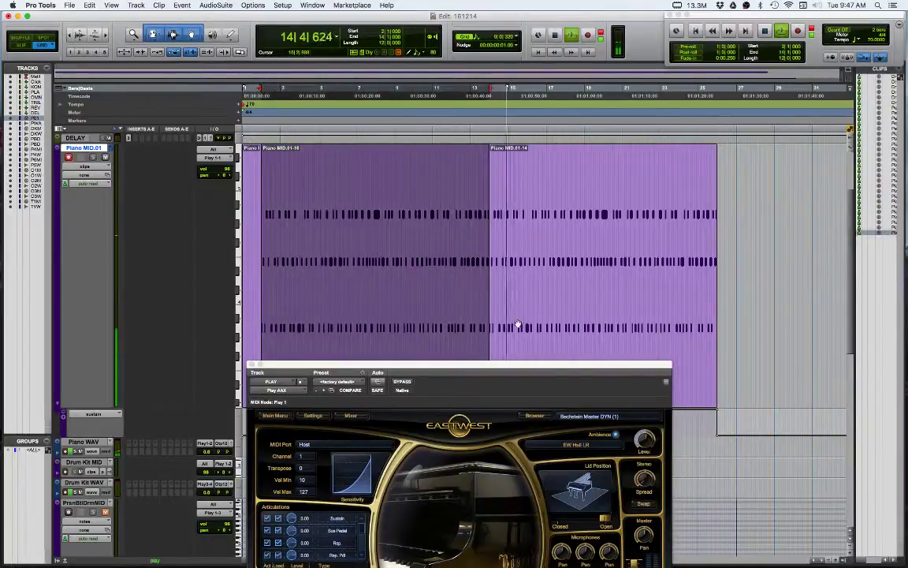
{"action": "key", "text": "space"}
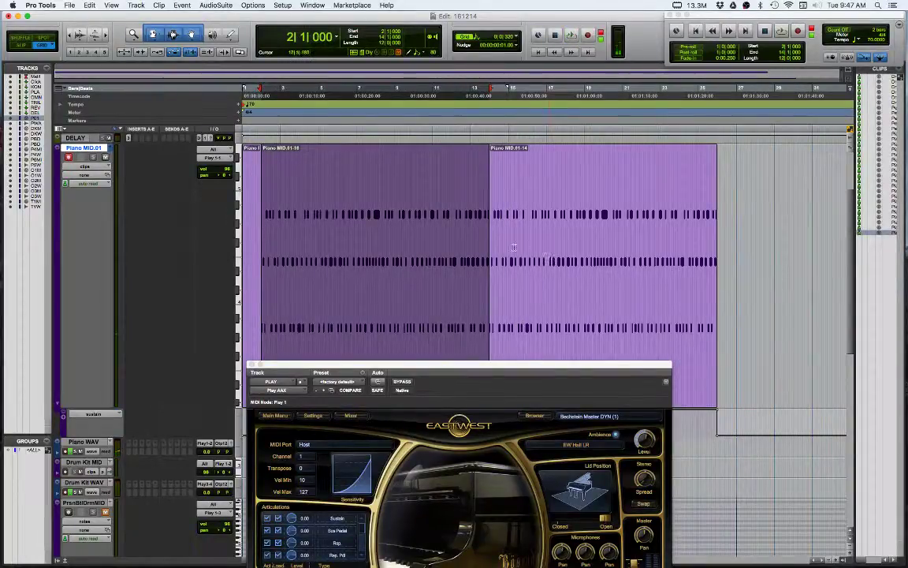
Bring the Quantum Leap Pianos instrument window fully into view above the timeline
{"action": "left_click_drag", "start_coordinate": [451, 368], "coordinate": [499, 74]}
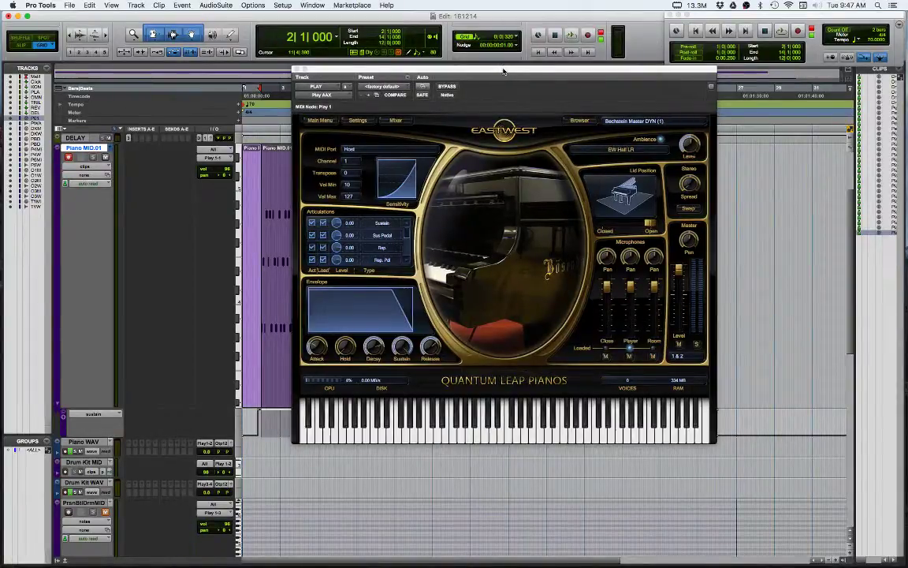
{"action": "left_click_drag", "start_coordinate": [500, 81], "coordinate": [474, 18]}
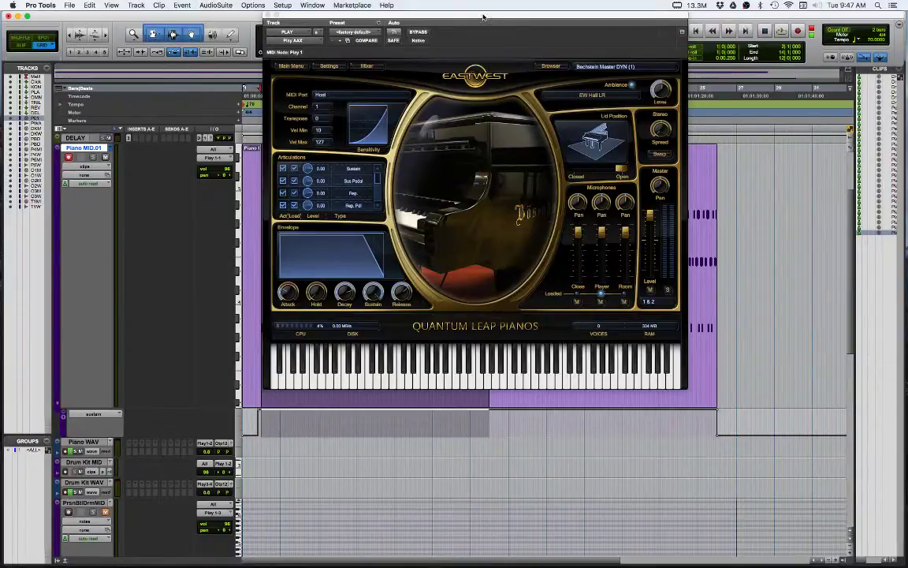
{"action": "left_click_drag", "start_coordinate": [484, 16], "coordinate": [468, 65]}
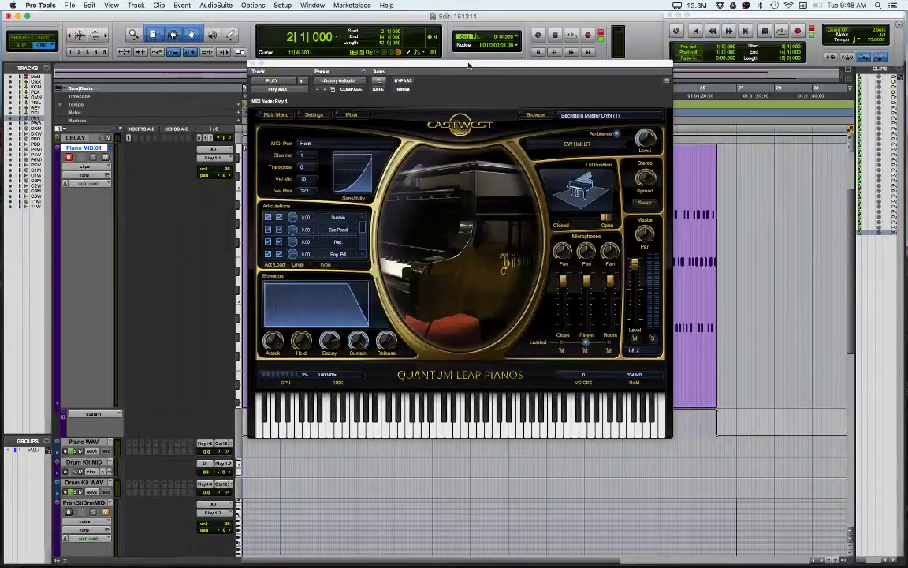
{"action": "left_click_drag", "start_coordinate": [440, 67], "coordinate": [353, 17]}
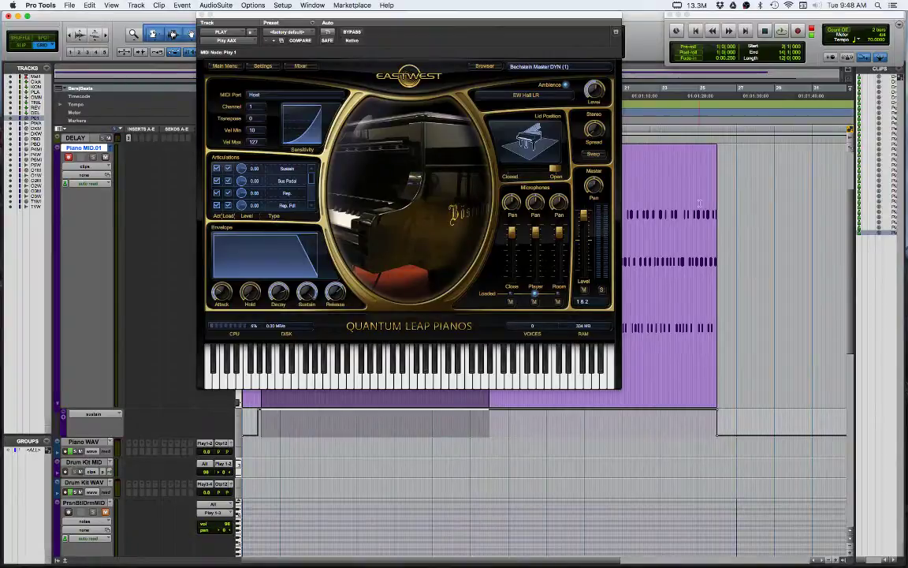